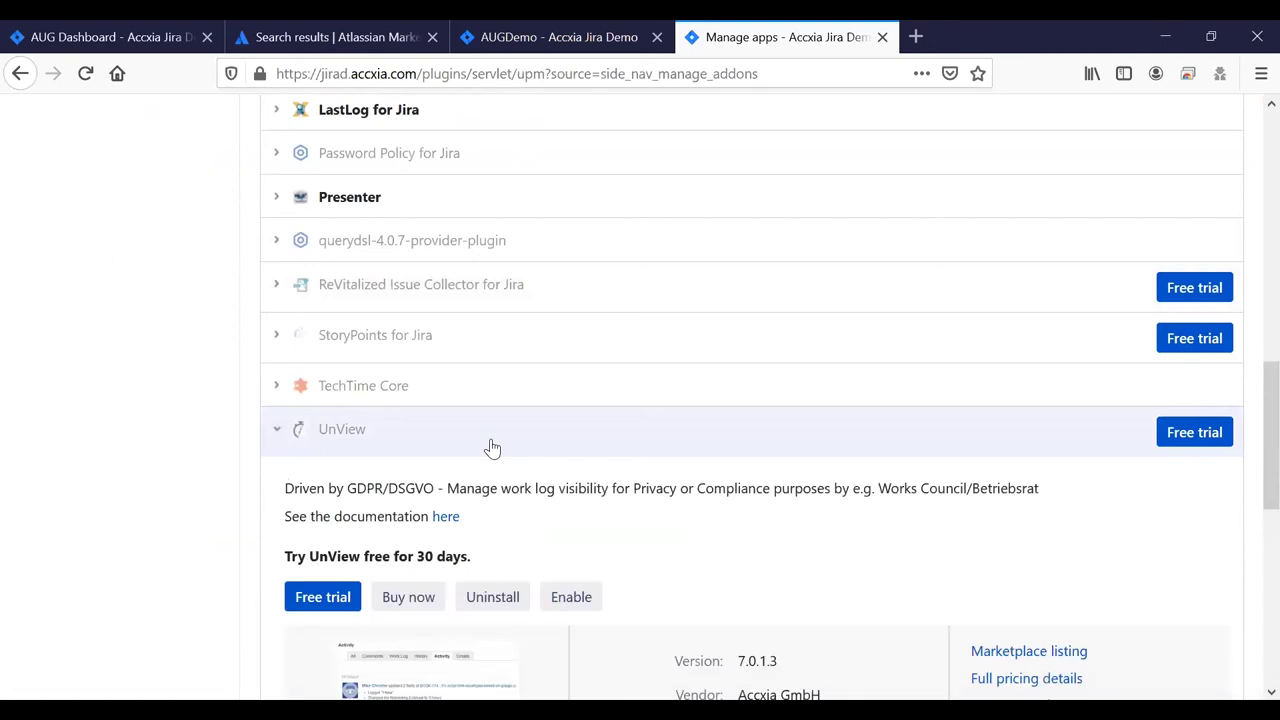
# Enable the installed UnView app in the list of user-installed apps
pyautogui.scroll(-2, 628, 478)
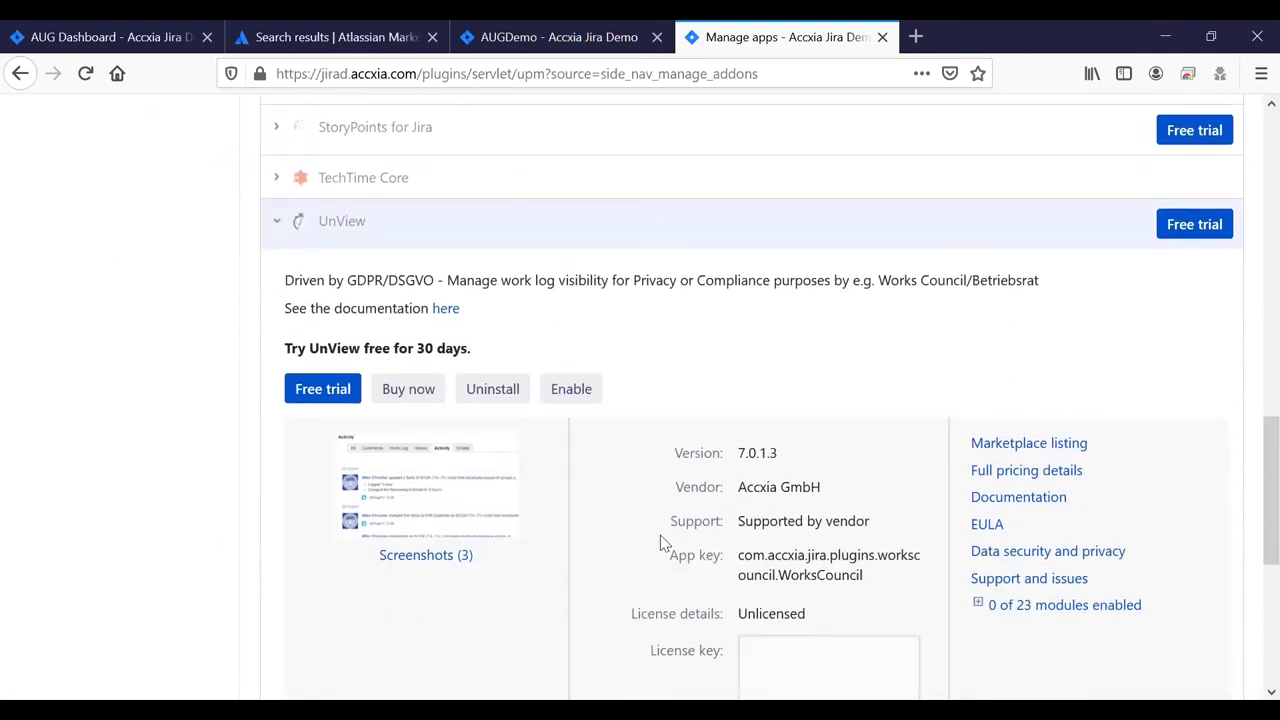
pyautogui.scroll(-1, 600, 420)
pyautogui.click(571, 288)
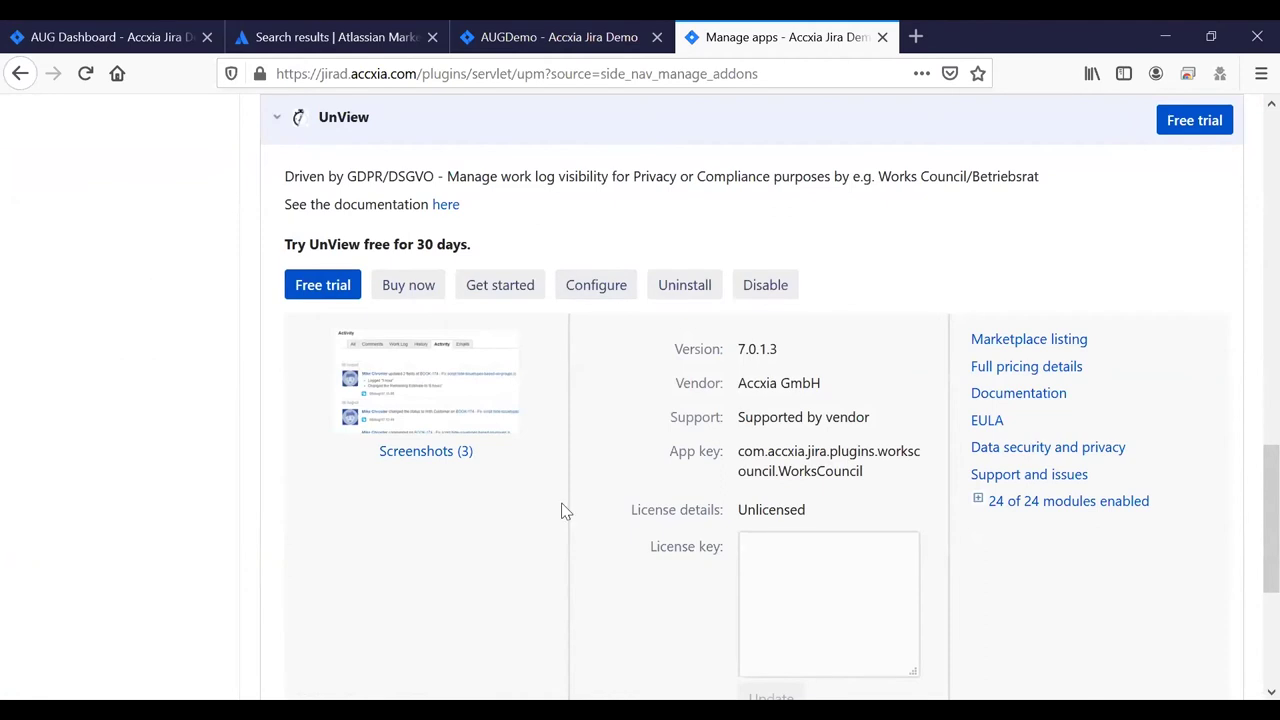
# Open the Anonymization Settings of UnView for Jira
pyautogui.scroll(6, 214, 394)
pyautogui.scroll(4, 90, 391)
pyautogui.click(90, 391)
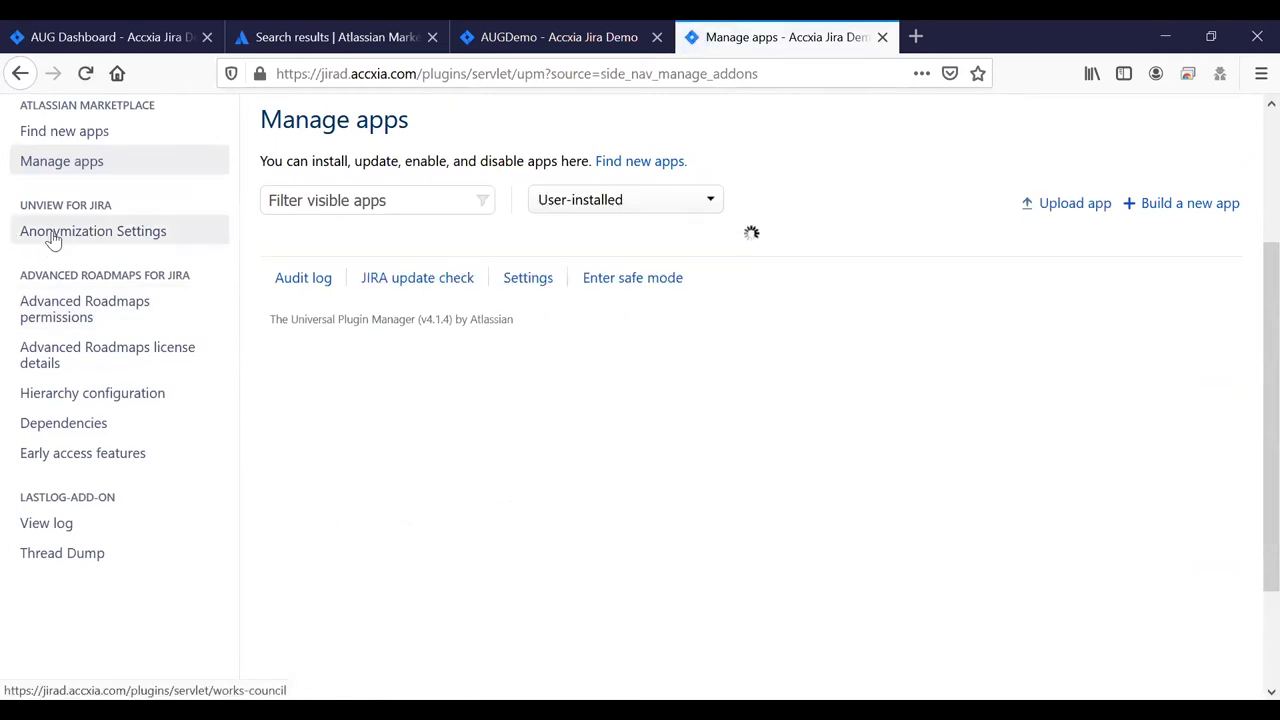
pyautogui.click(60, 238)
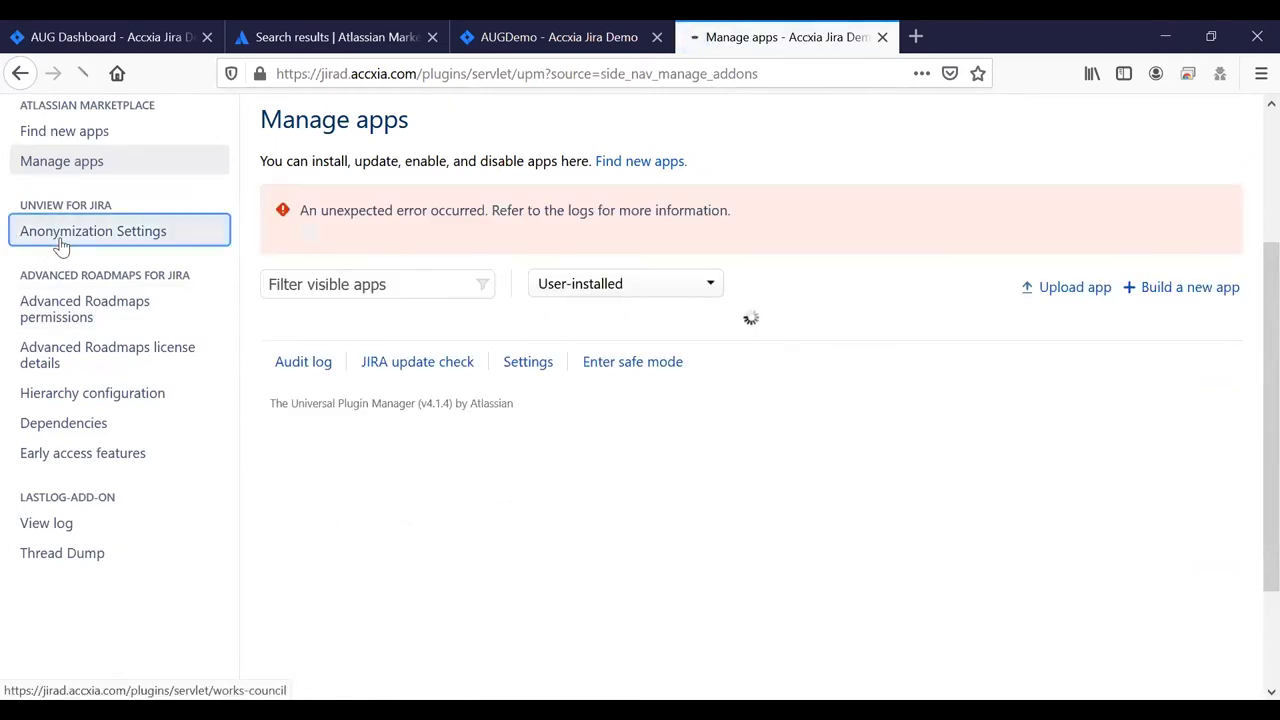
pyautogui.scroll(-5, 980, 482)
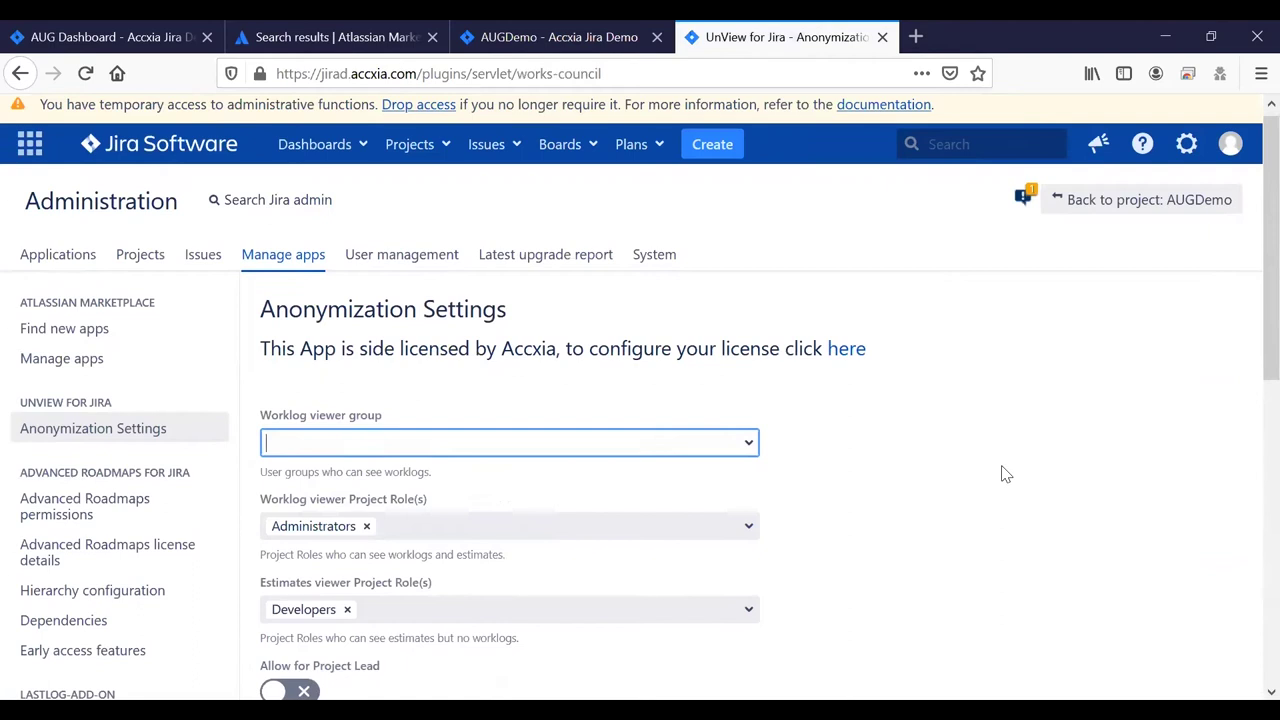
# Review the groups offered for Worklog viewer group and the roles offered for Estimates viewer Project Role(s), without changing either
pyautogui.scroll(-2, 1002, 472)
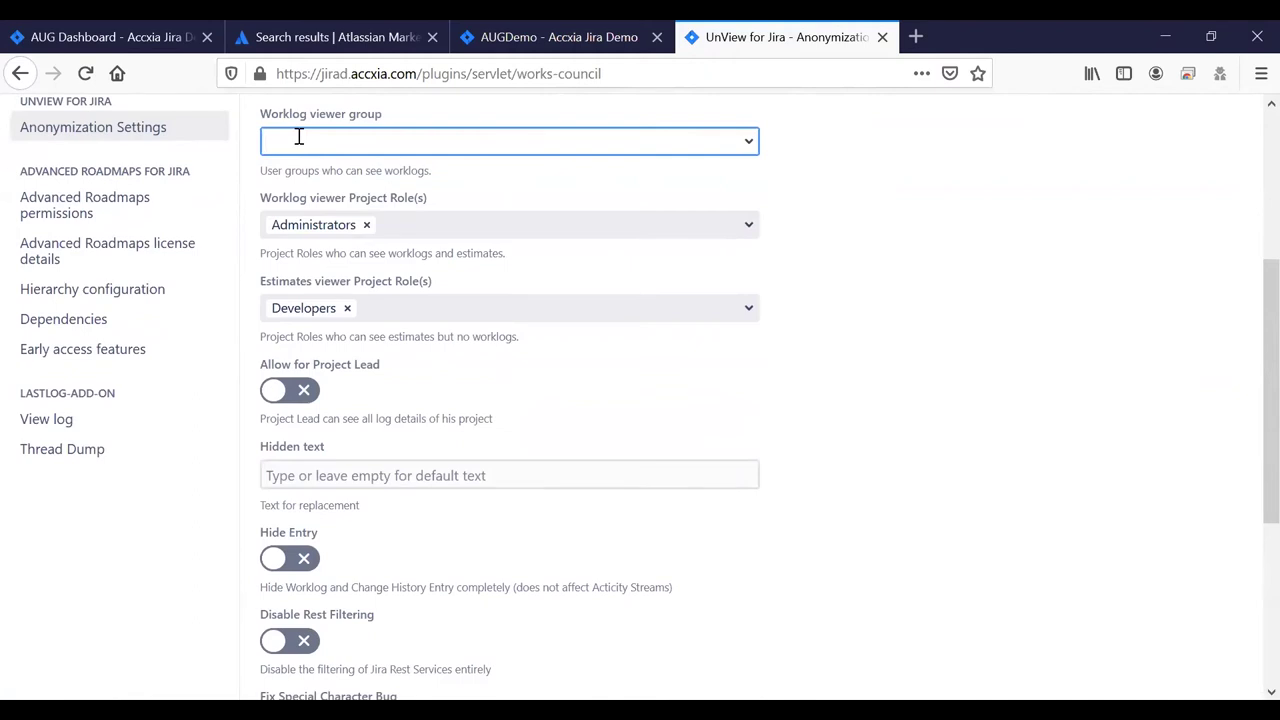
pyautogui.click(749, 142)
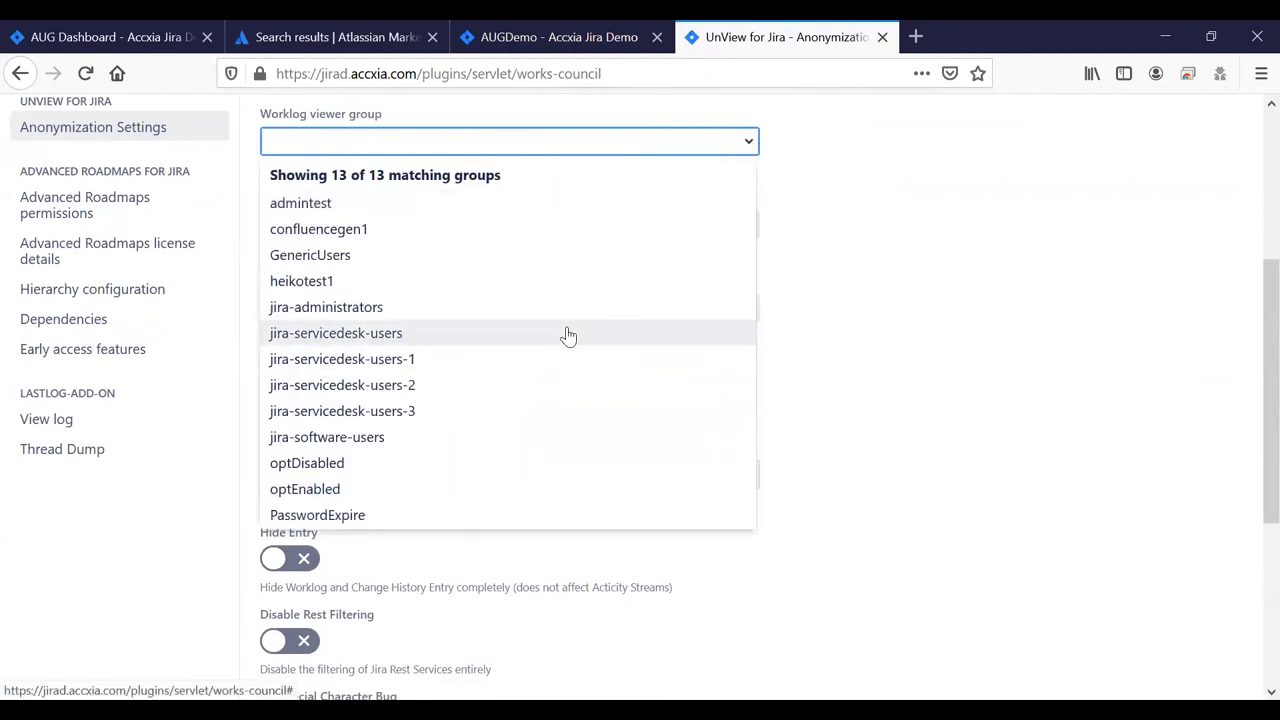
pyautogui.click(993, 270)
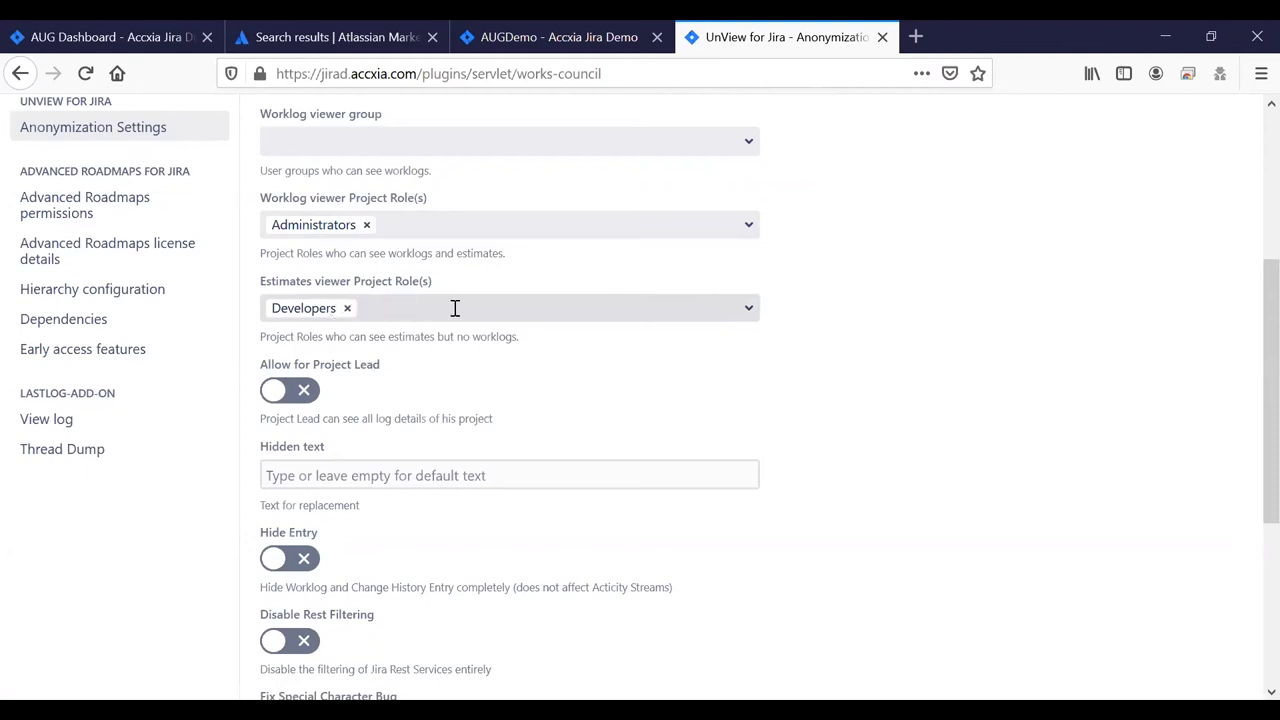
pyautogui.click(749, 318)
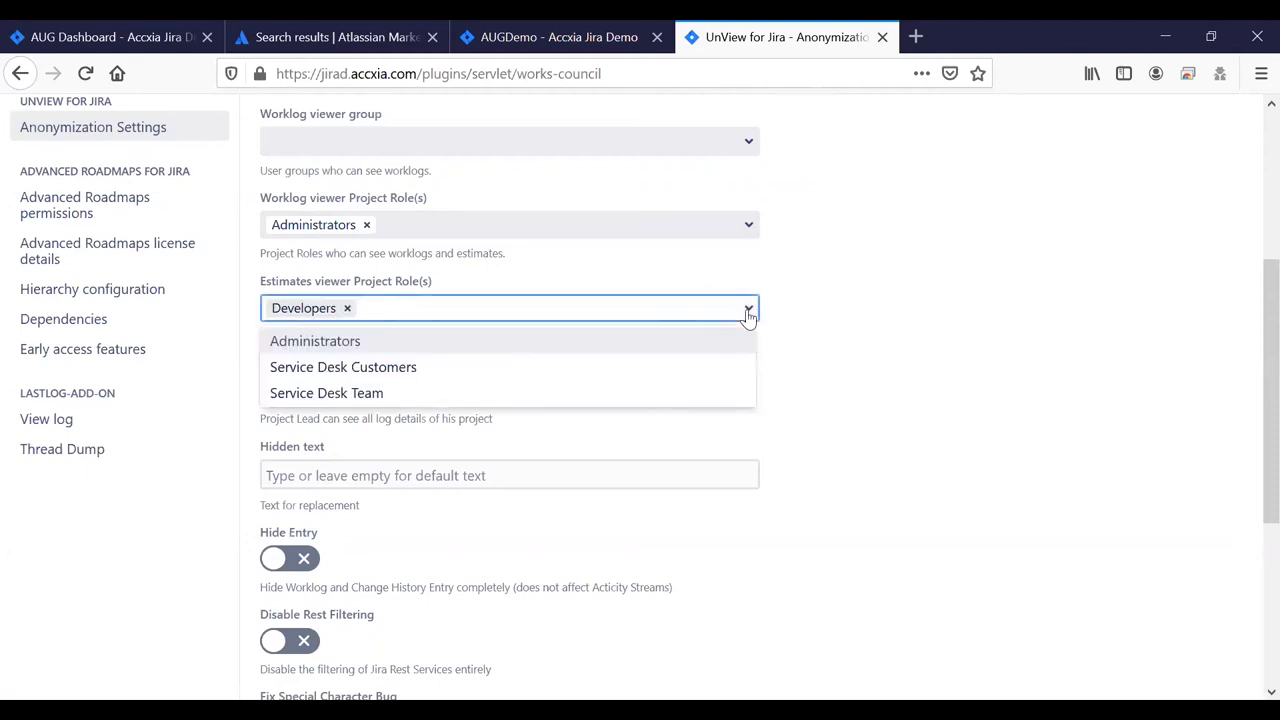
pyautogui.click(929, 298)
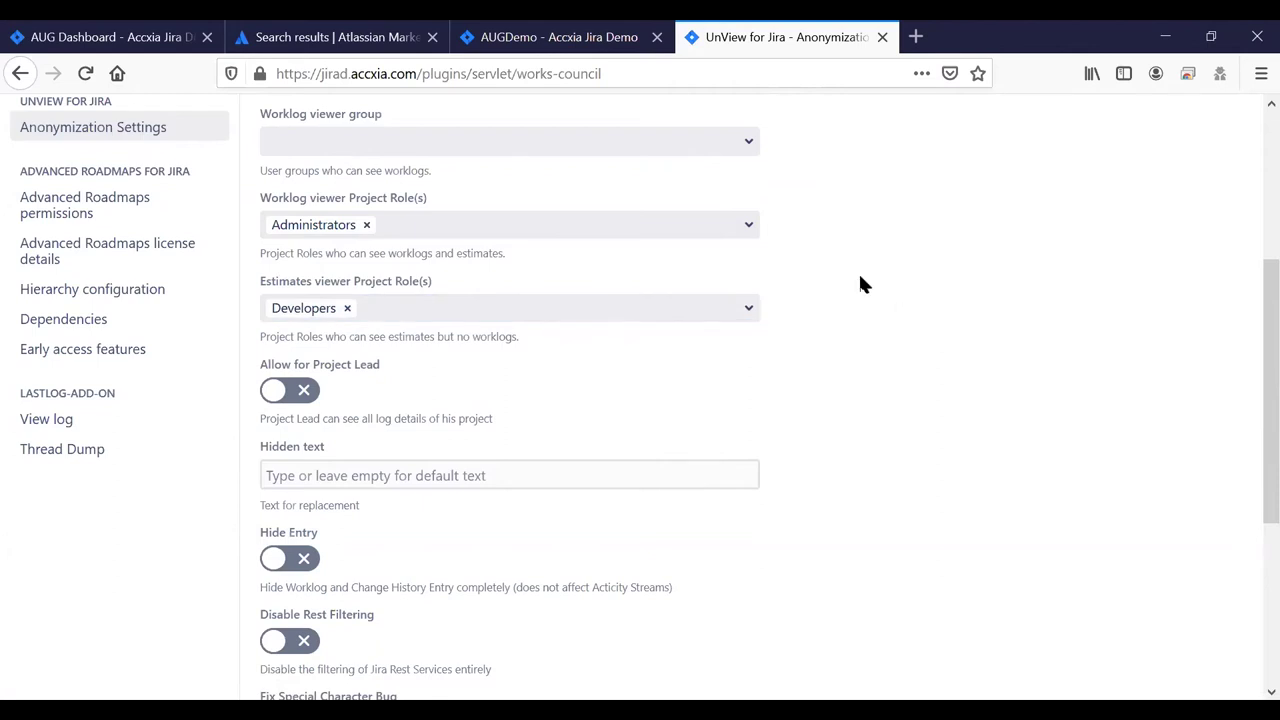
# Switch the Allow for Project Lead option on and back off
pyautogui.scroll(-2, 849, 343)
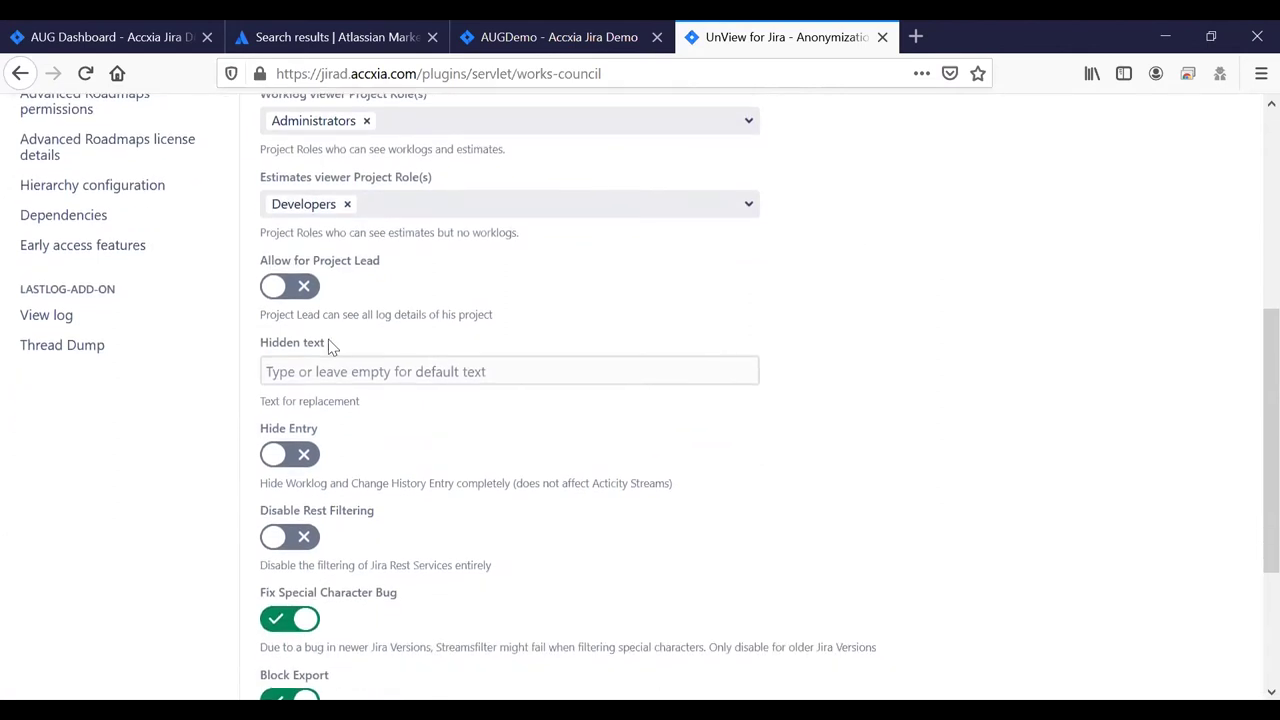
pyautogui.click(277, 290)
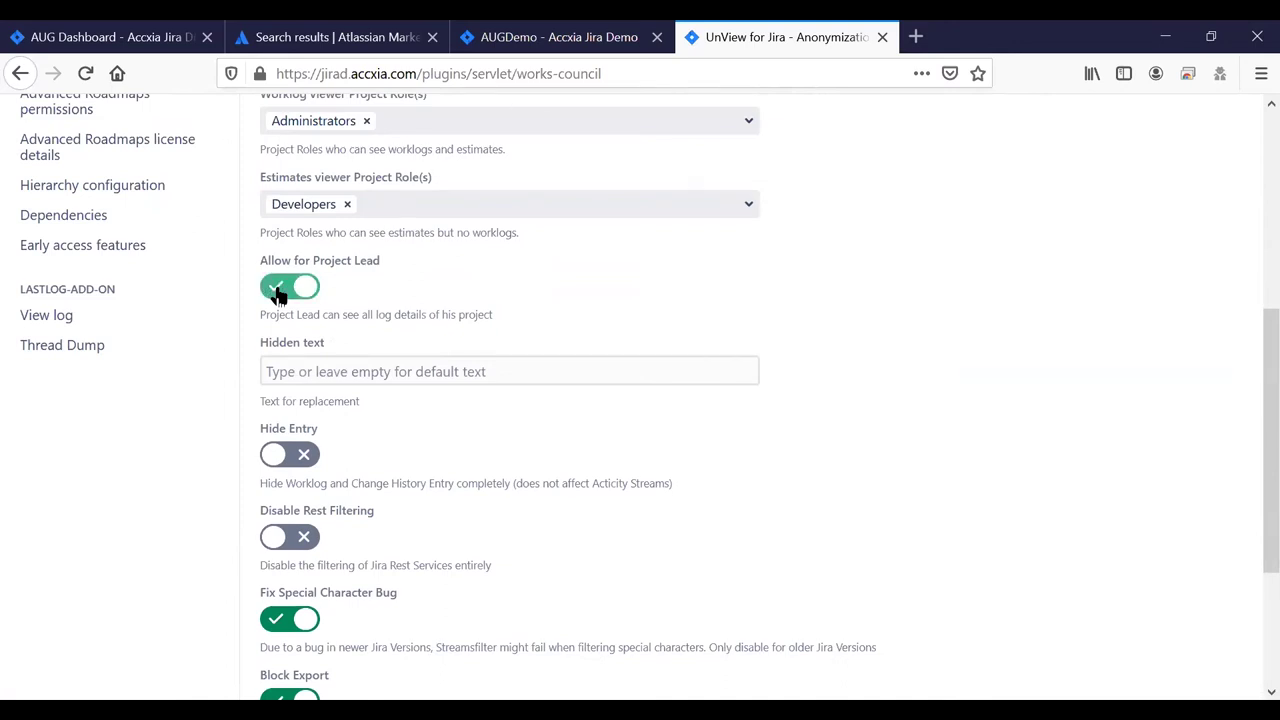
pyautogui.click(277, 290)
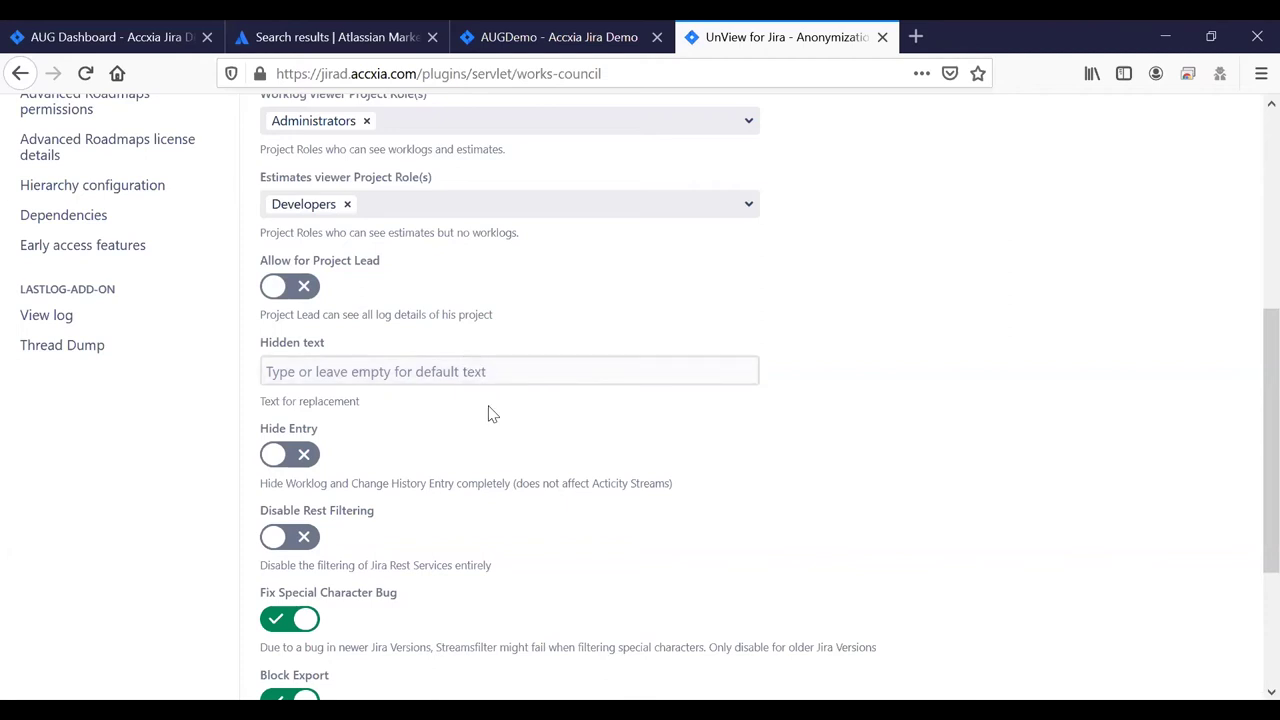
# Review the remaining anonymization options, from Hidden text and Hide Entry down to Block Export
pyautogui.scroll(-2, 490, 414)
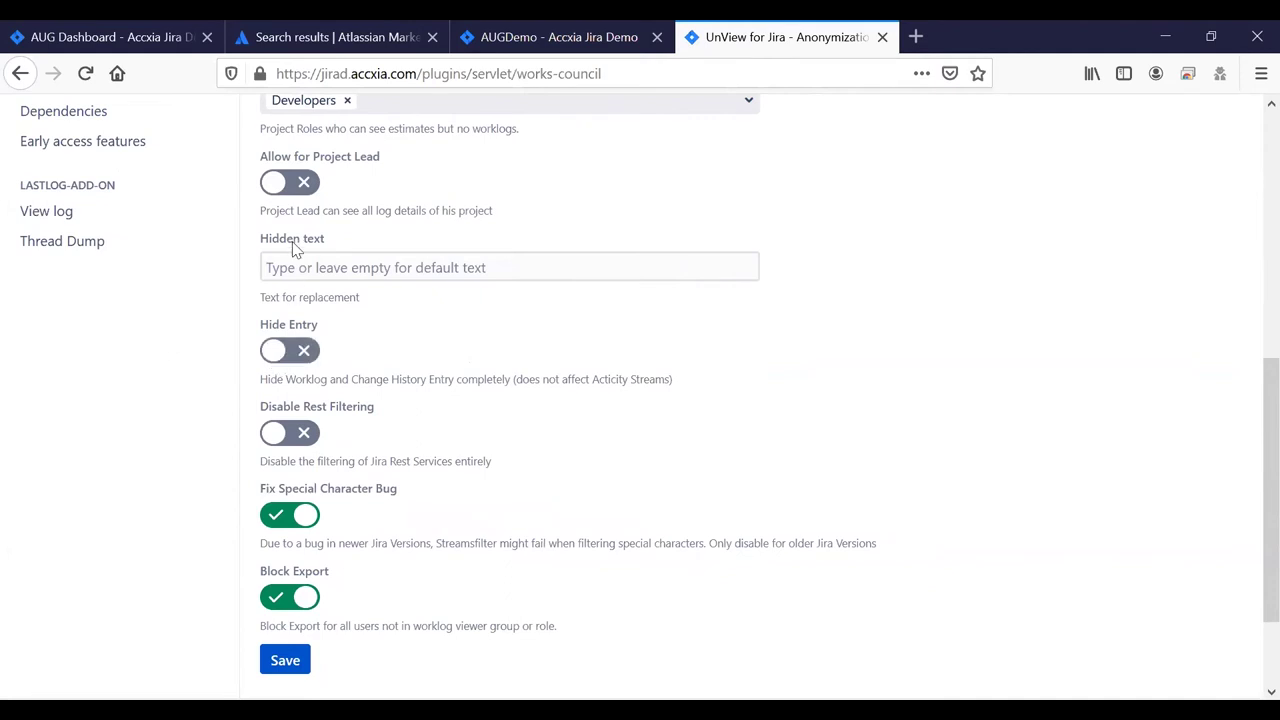
pyautogui.scroll(-2, 356, 420)
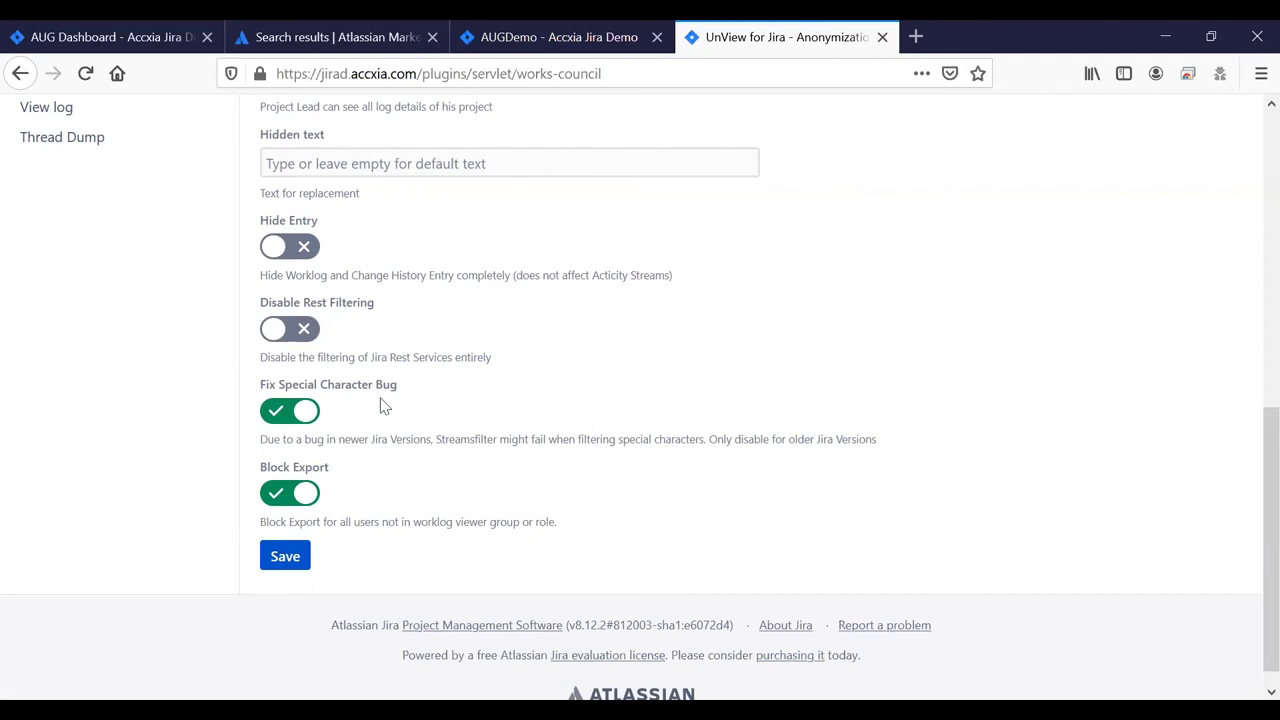
pyautogui.scroll(-1, 385, 415)
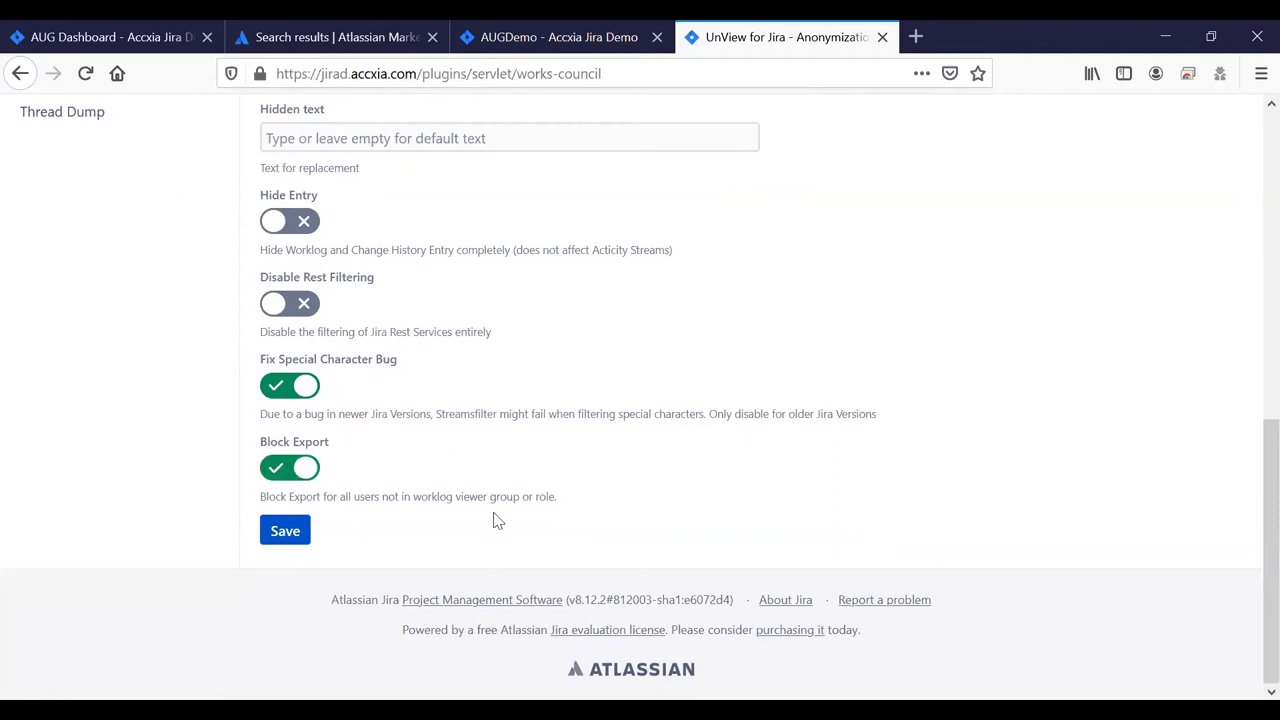
# Switch to the Edge window showing the other user's System Dashboard and reload it
pyautogui.scroll(5, 506, 509)
pyautogui.click(28, 212)
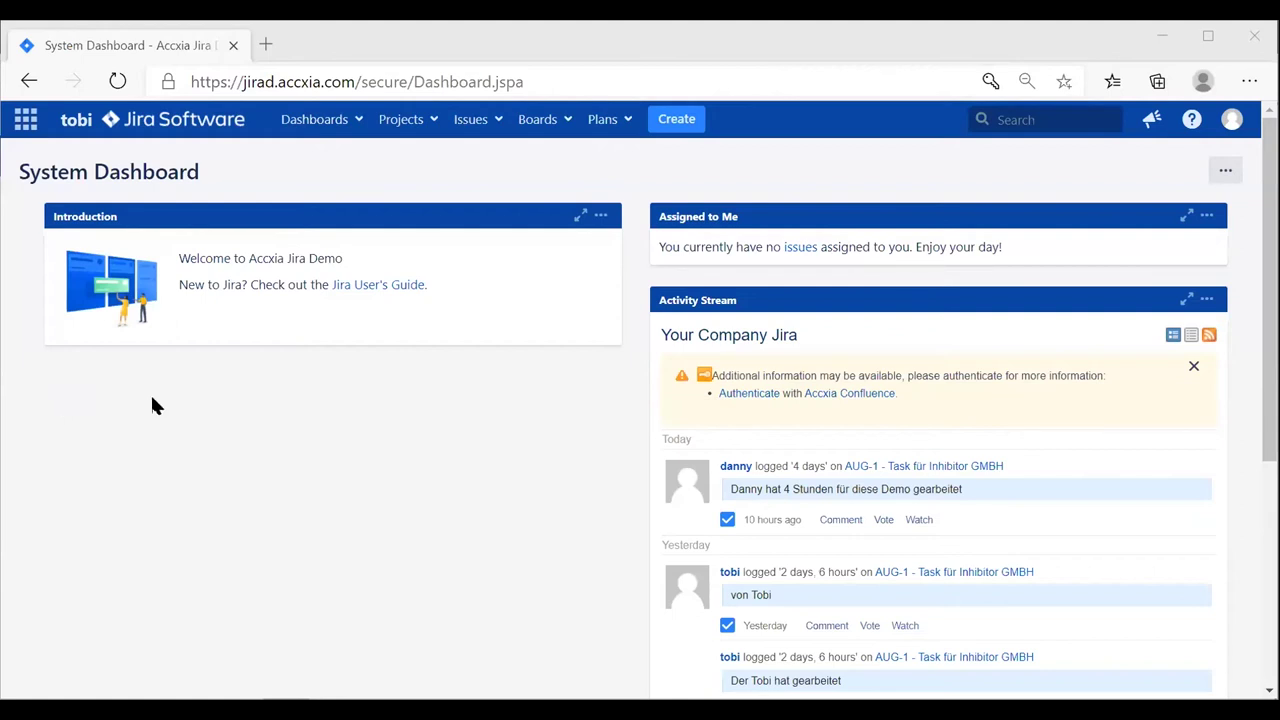
pyautogui.scroll(-1, 350, 482)
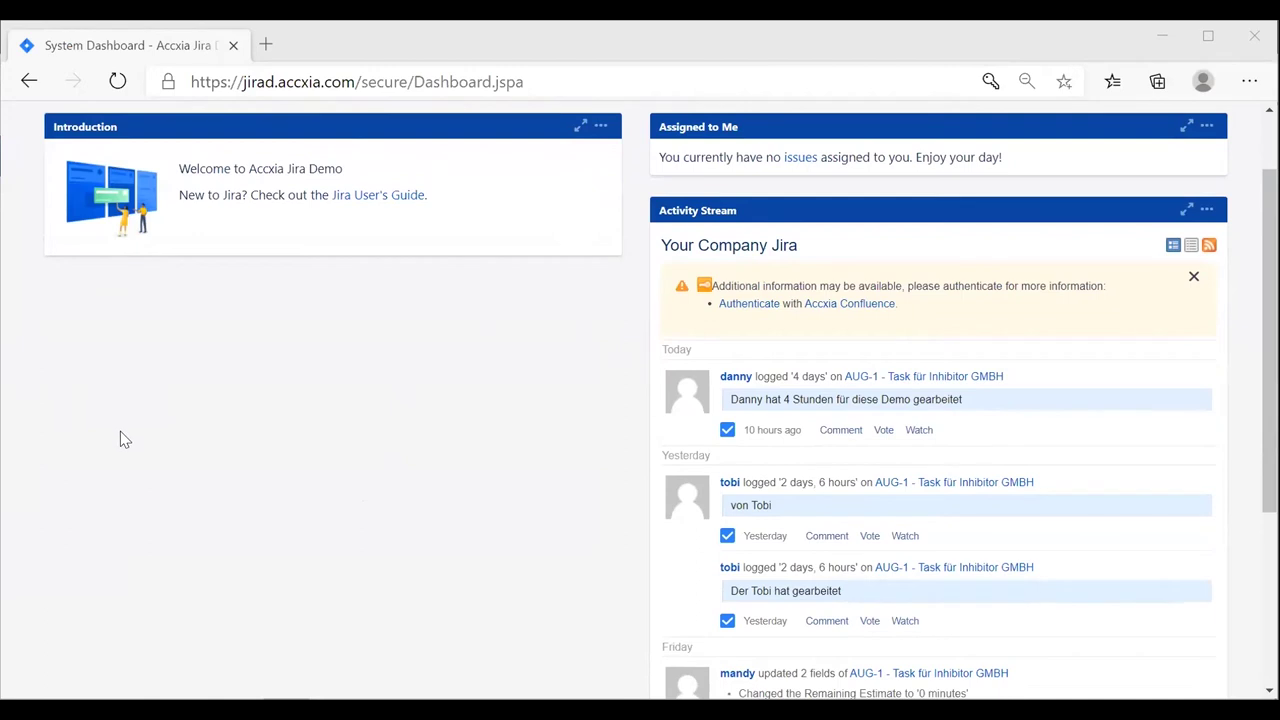
pyautogui.click(176, 392)
pyautogui.press('F5')
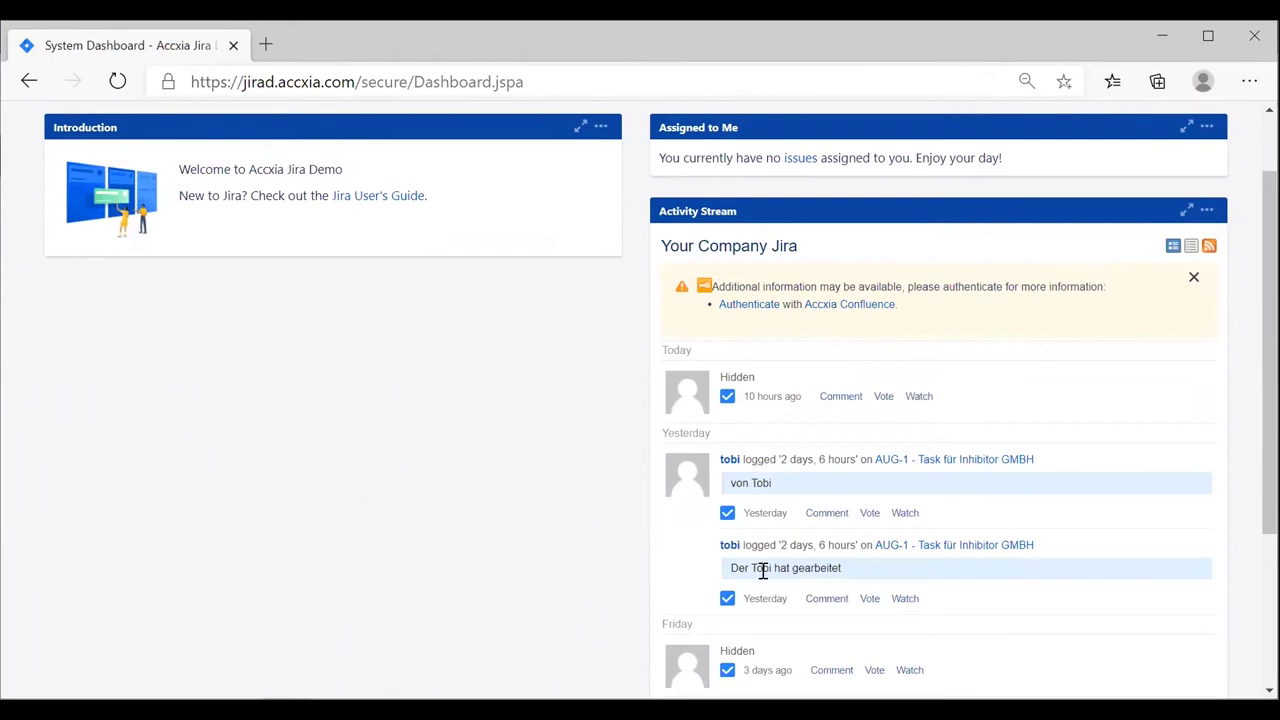
# Examine the dashboard's Activity Stream for anonymized worklog entries
pyautogui.scroll(-1, 840, 450)
pyautogui.scroll(-3, 838, 449)
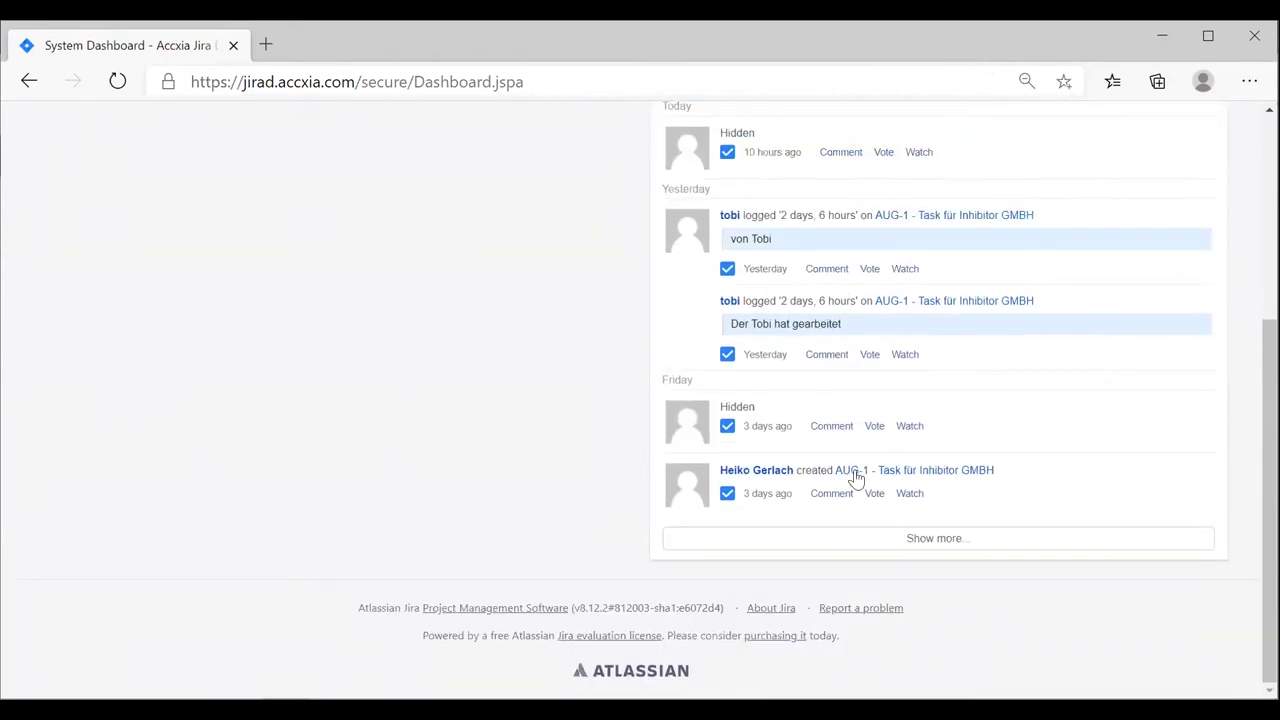
pyautogui.scroll(3, 851, 477)
pyautogui.scroll(3, 855, 508)
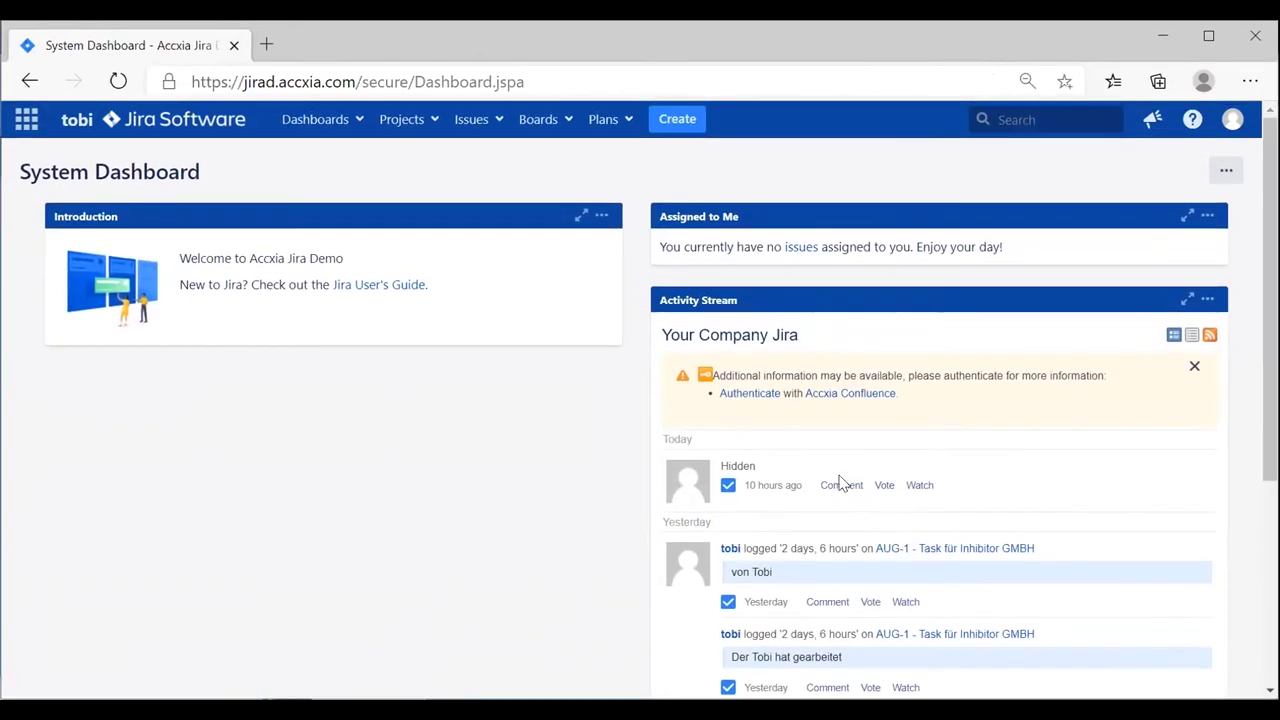
# Open issue AUG-1, Task für Inhibitor GMBH, and inspect its Work Log entries
pyautogui.click(926, 557)
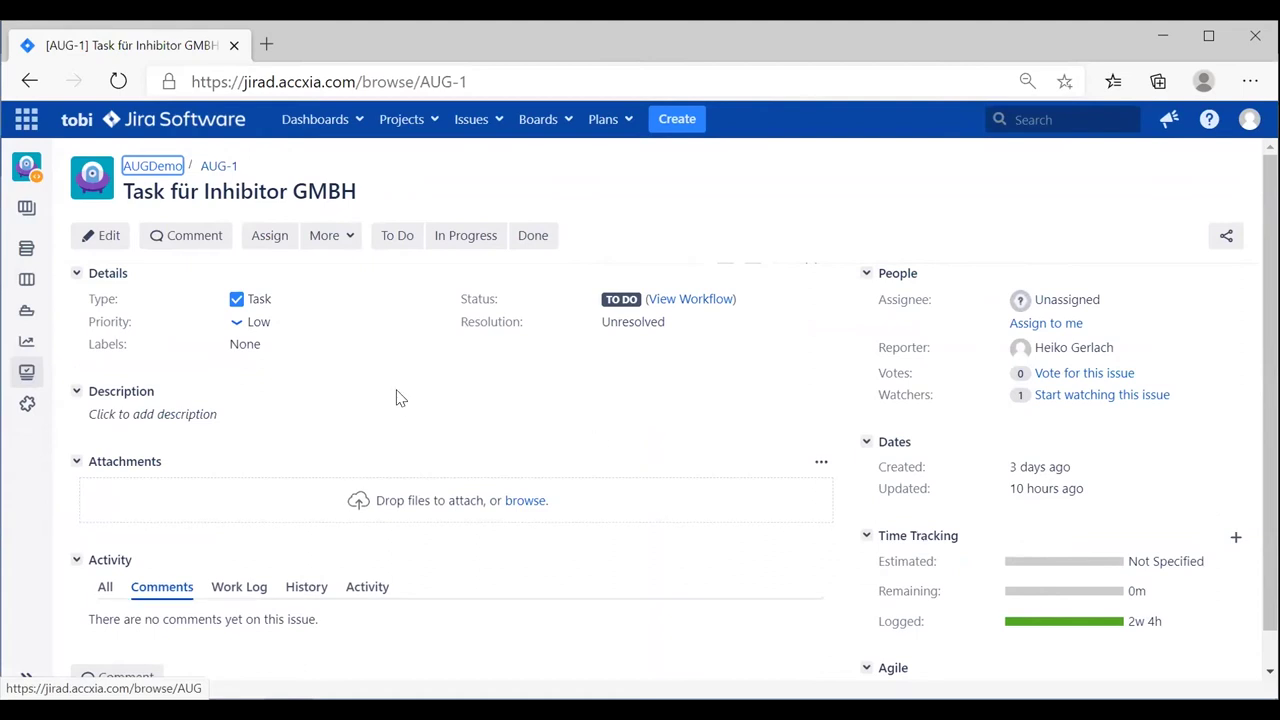
pyautogui.scroll(-1, 397, 400)
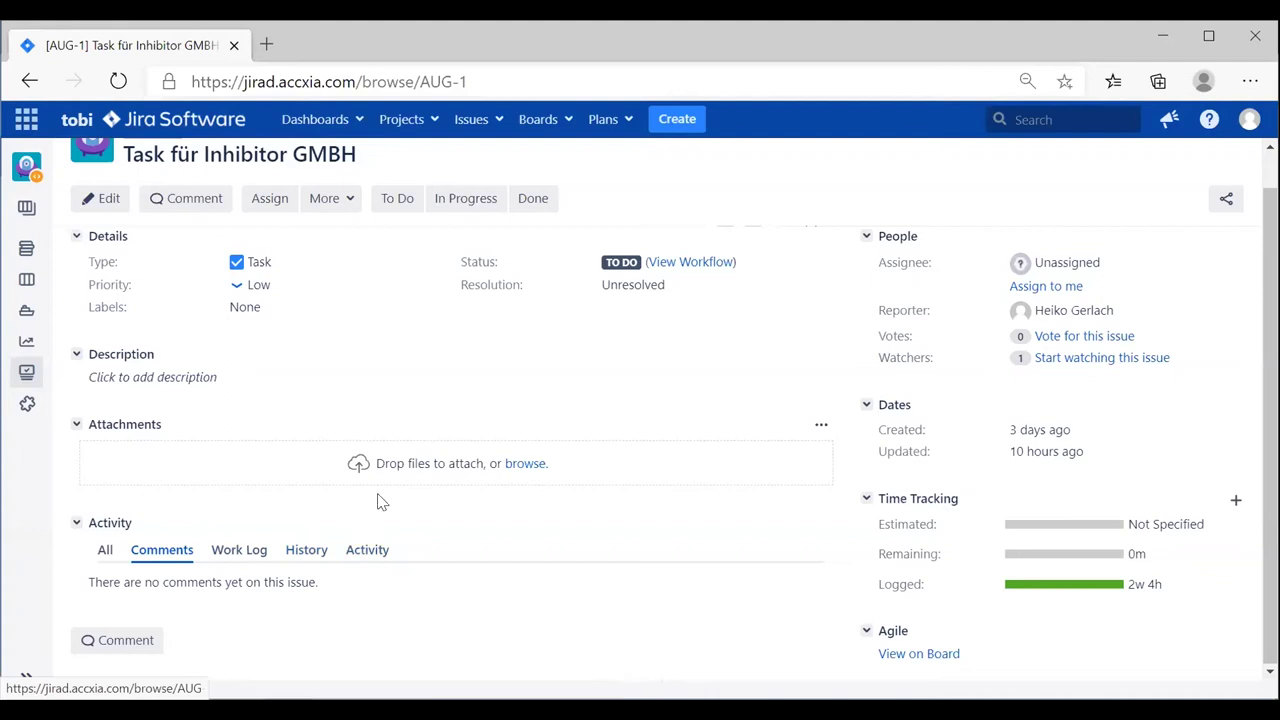
pyautogui.click(236, 550)
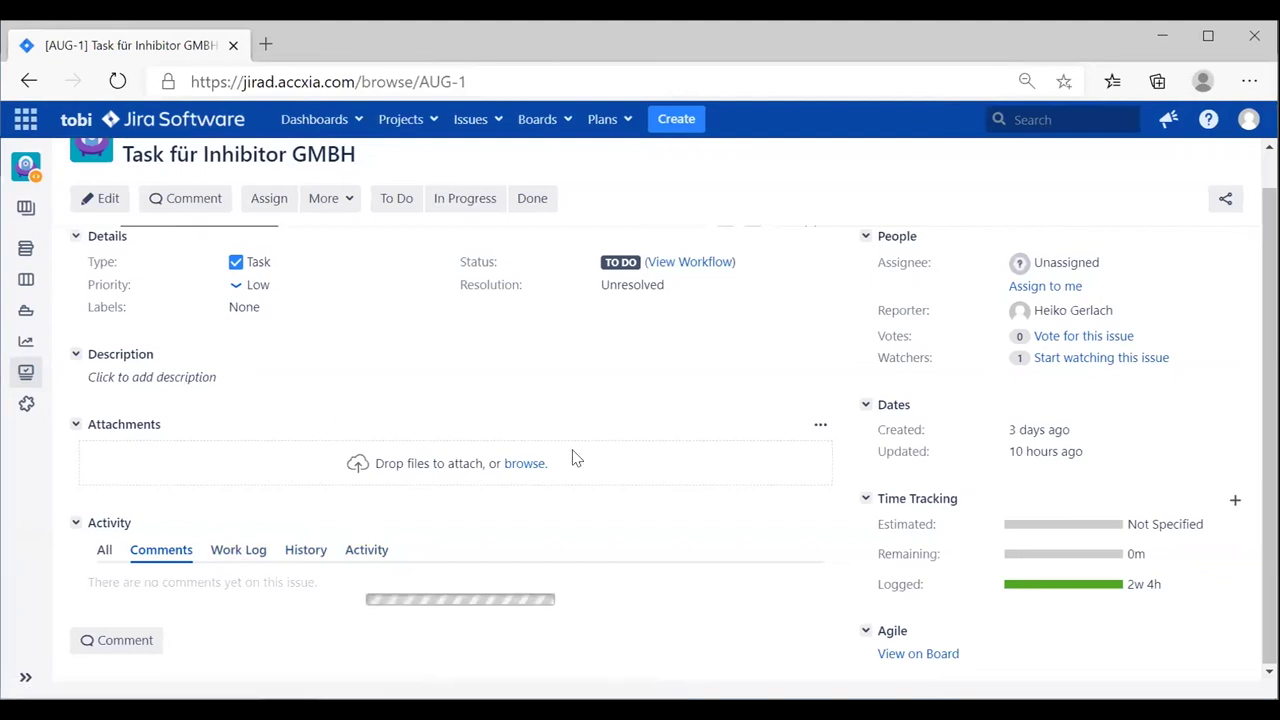
pyautogui.scroll(-2, 575, 458)
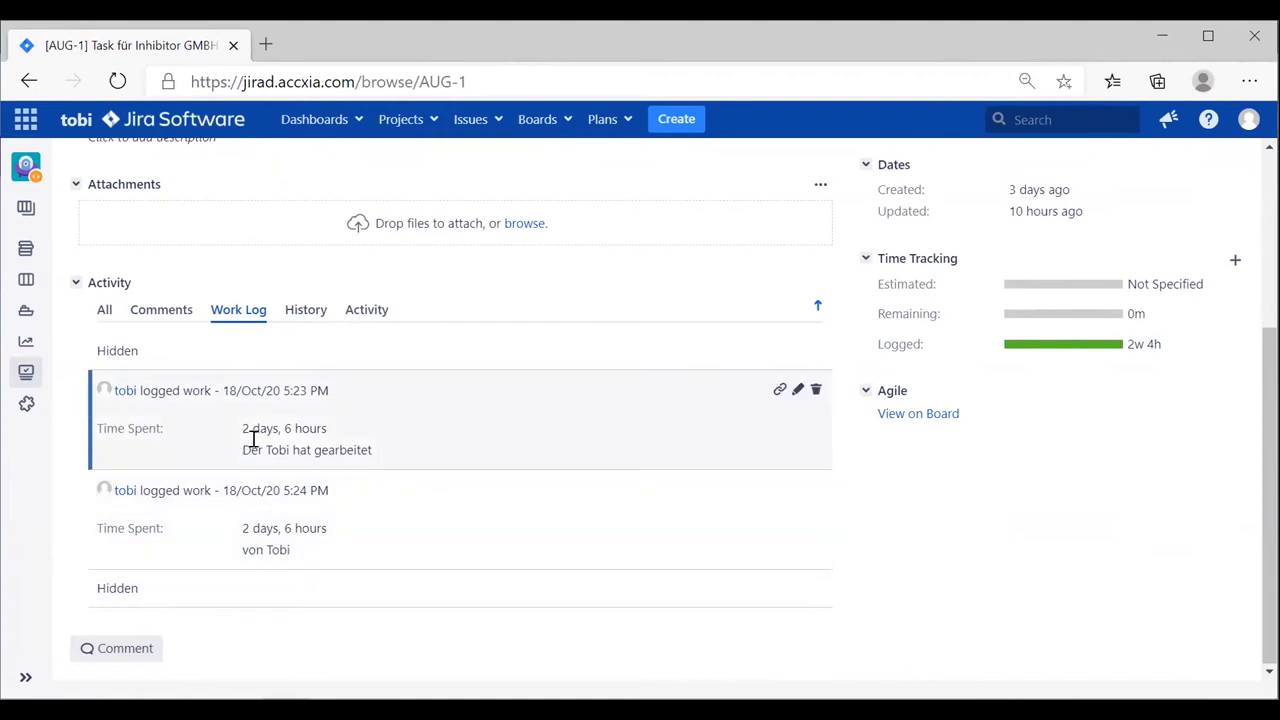
# Inspect the change history of issue AUG-1 for hidden field changes
pyautogui.click(300, 312)
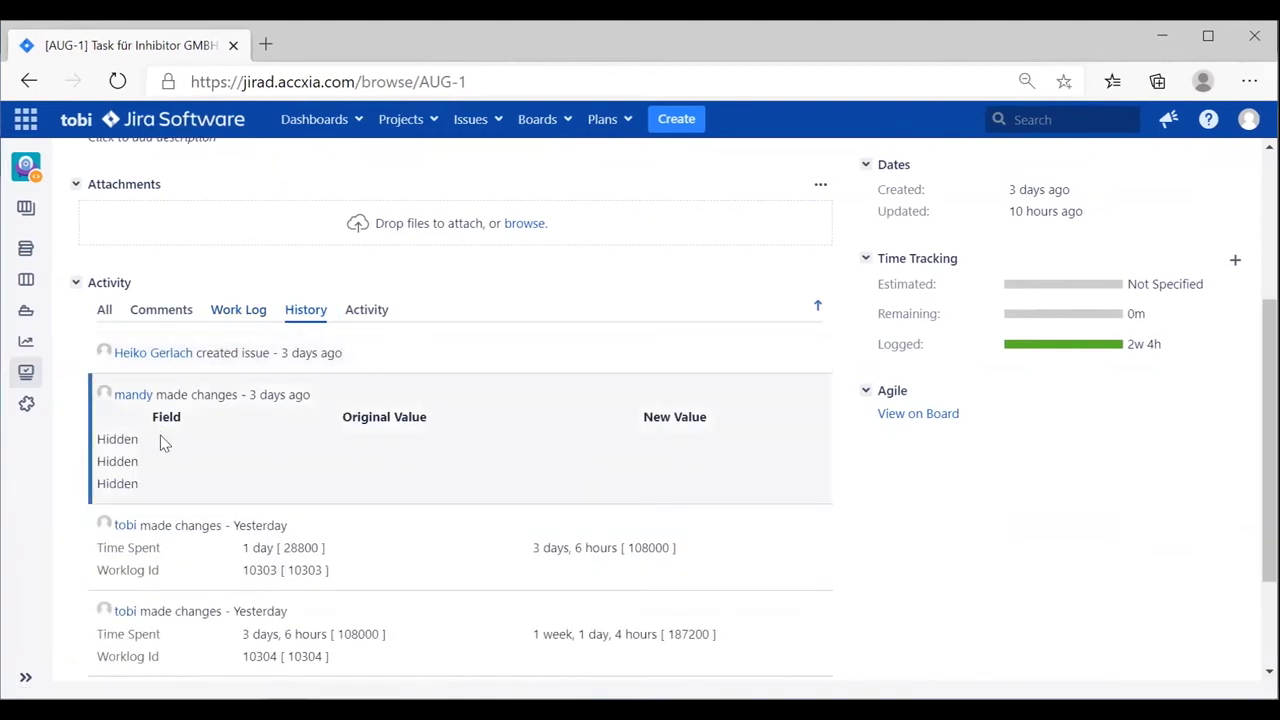
pyautogui.scroll(-3, 160, 440)
pyautogui.scroll(1, 305, 563)
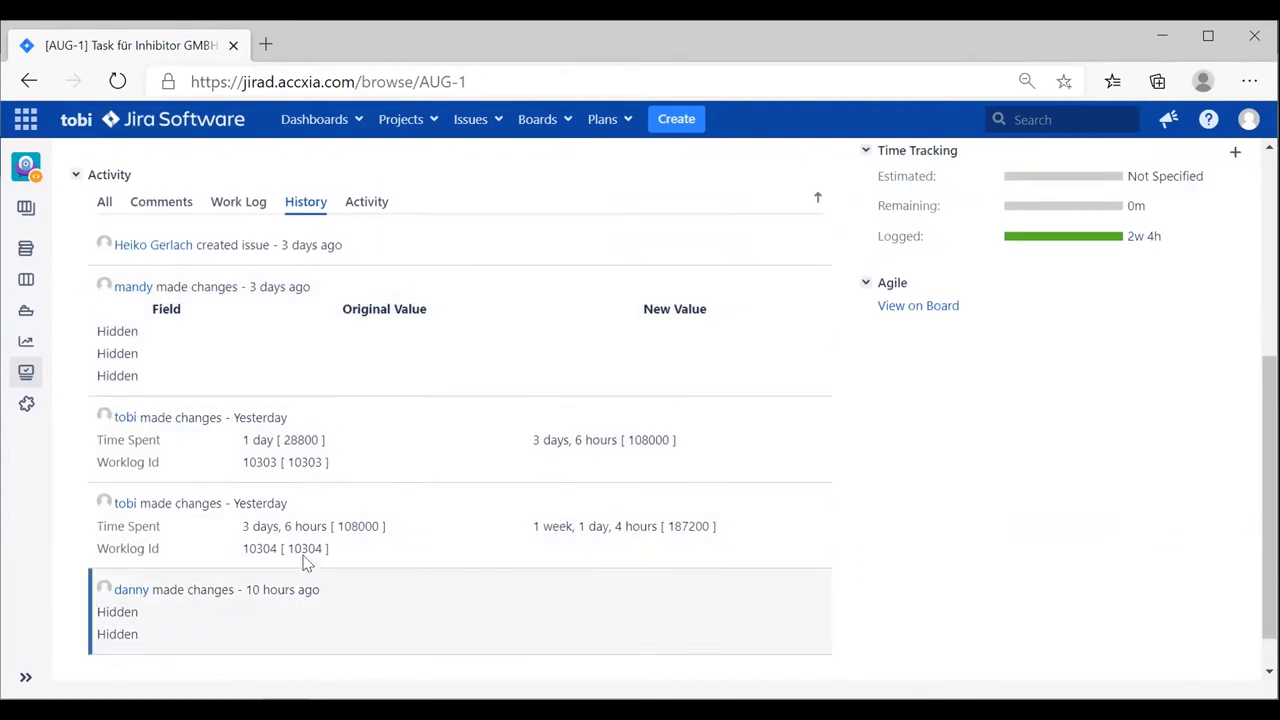
pyautogui.scroll(1, 305, 563)
# Inspect the activity stream of issue AUG-1 for hidden worklog entries
pyautogui.click(366, 237)
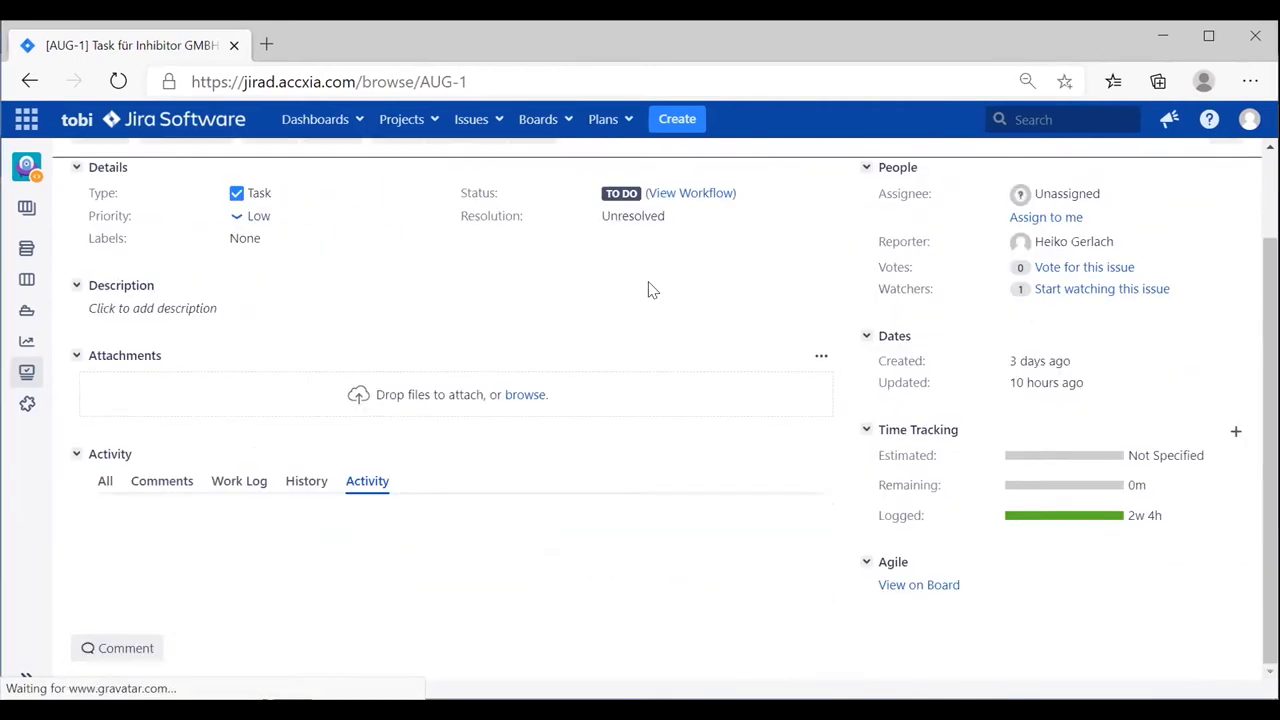
pyautogui.scroll(-2, 648, 290)
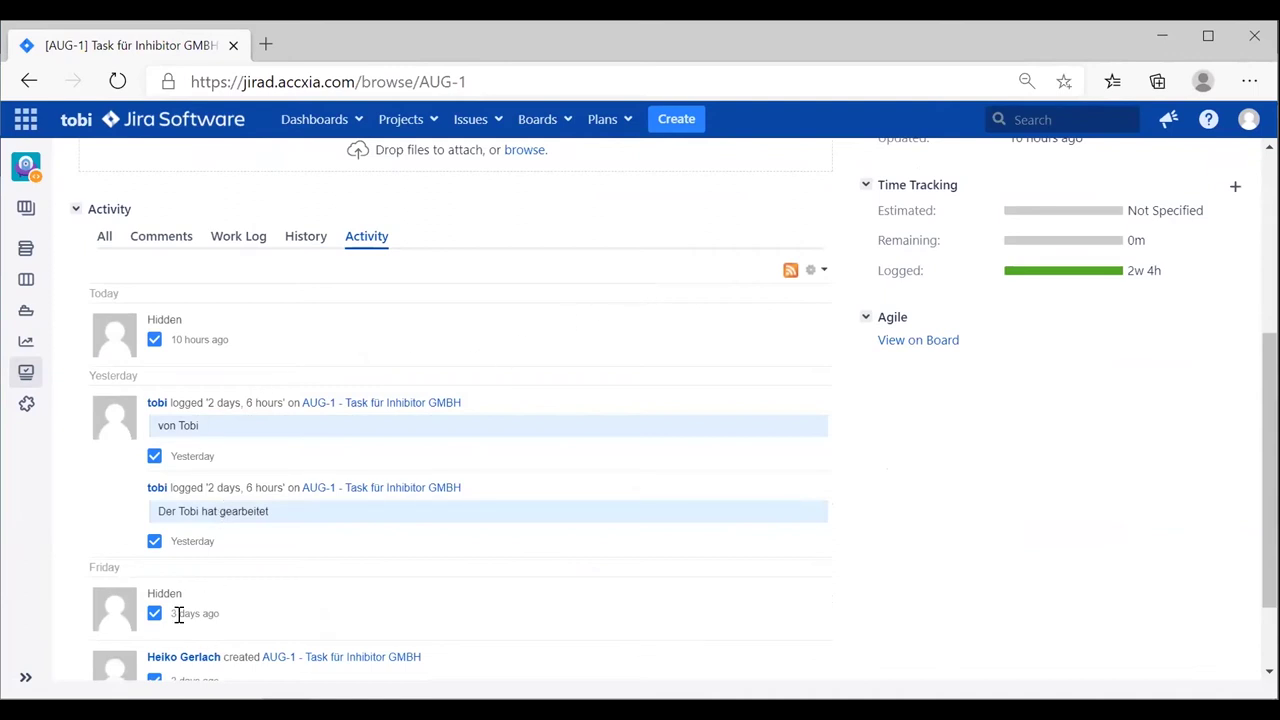
pyautogui.scroll(2, 951, 514)
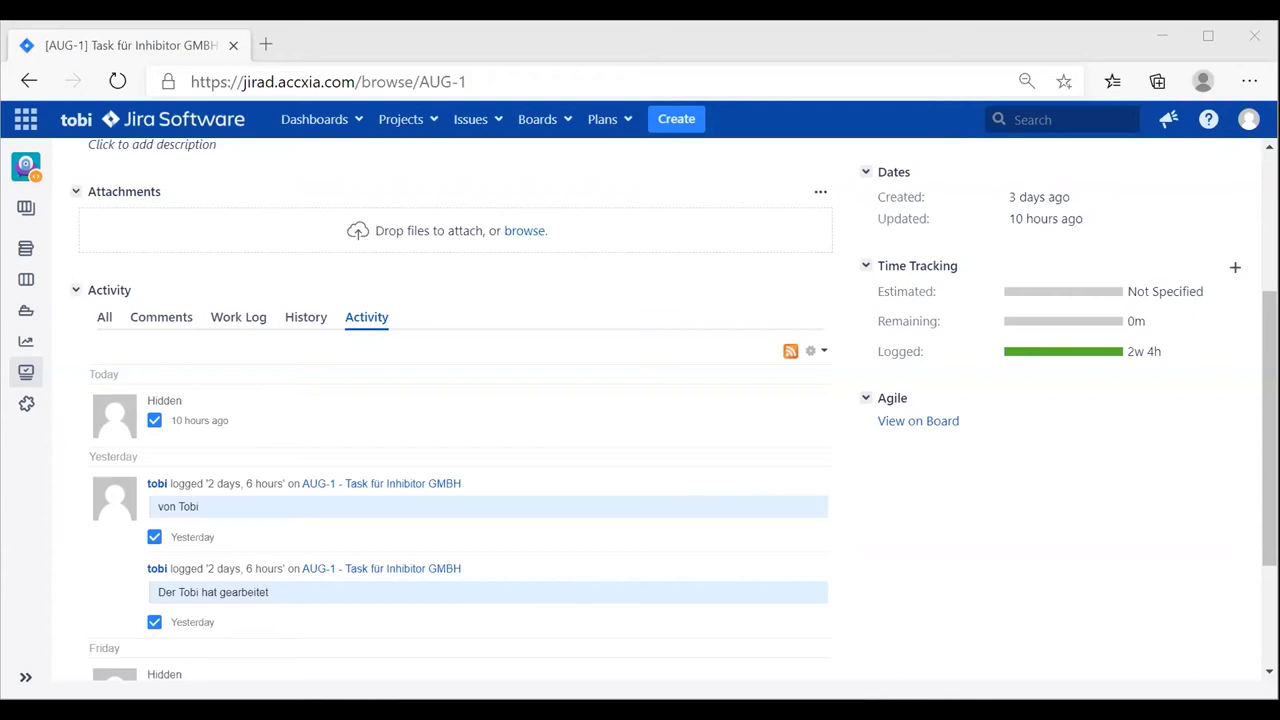
# Reload issue AUG-1 and check its time tracking details and activity entries again
pyautogui.press('F5')
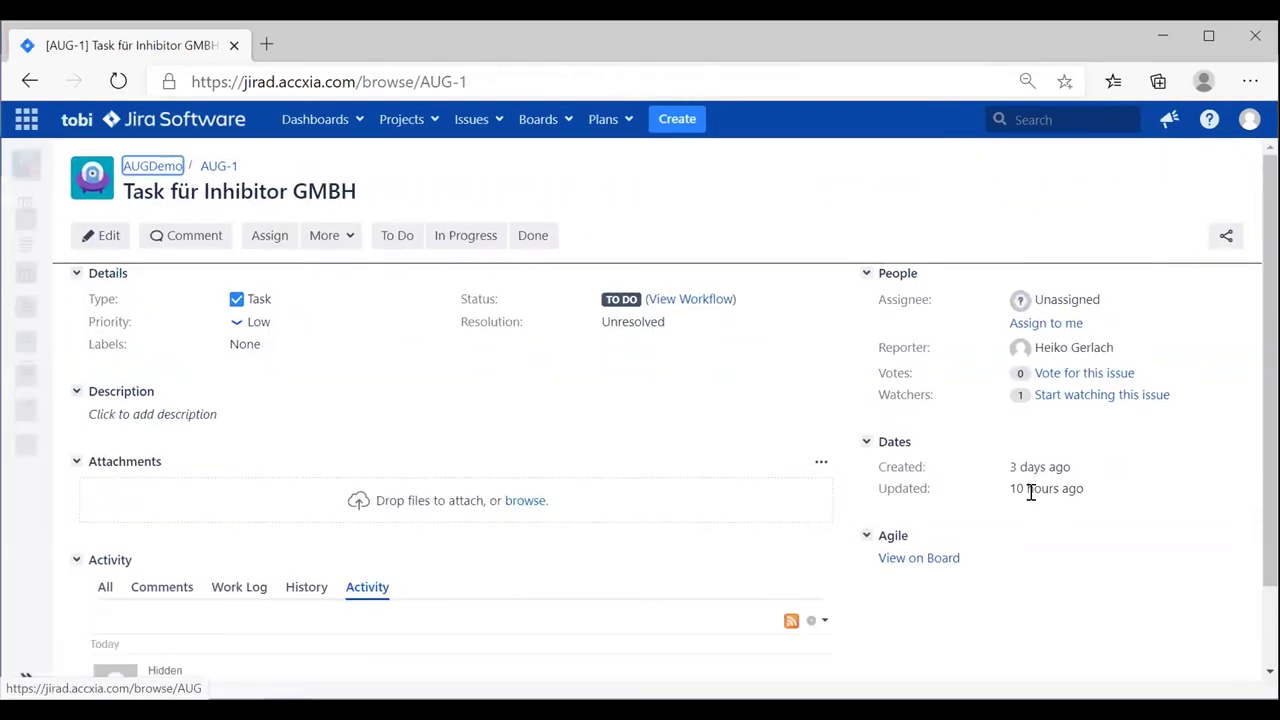
pyautogui.scroll(-3, 1030, 493)
pyautogui.scroll(1, 1031, 503)
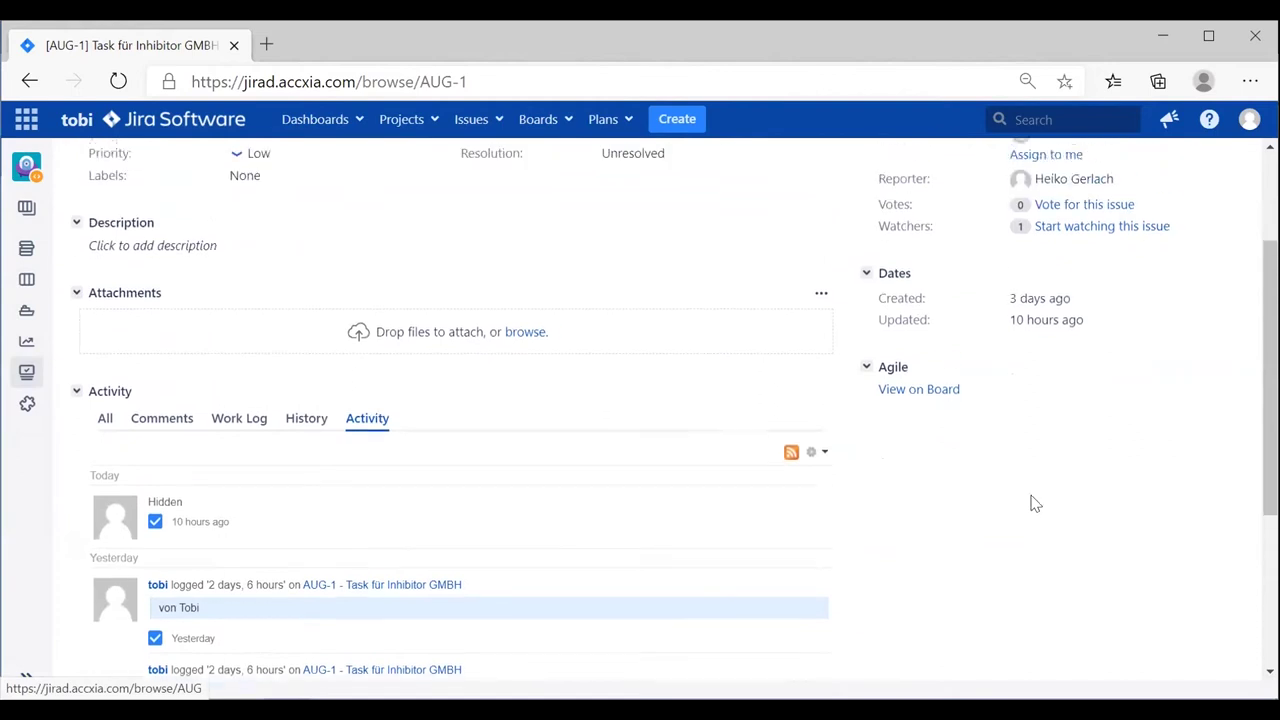
pyautogui.scroll(2, 1035, 509)
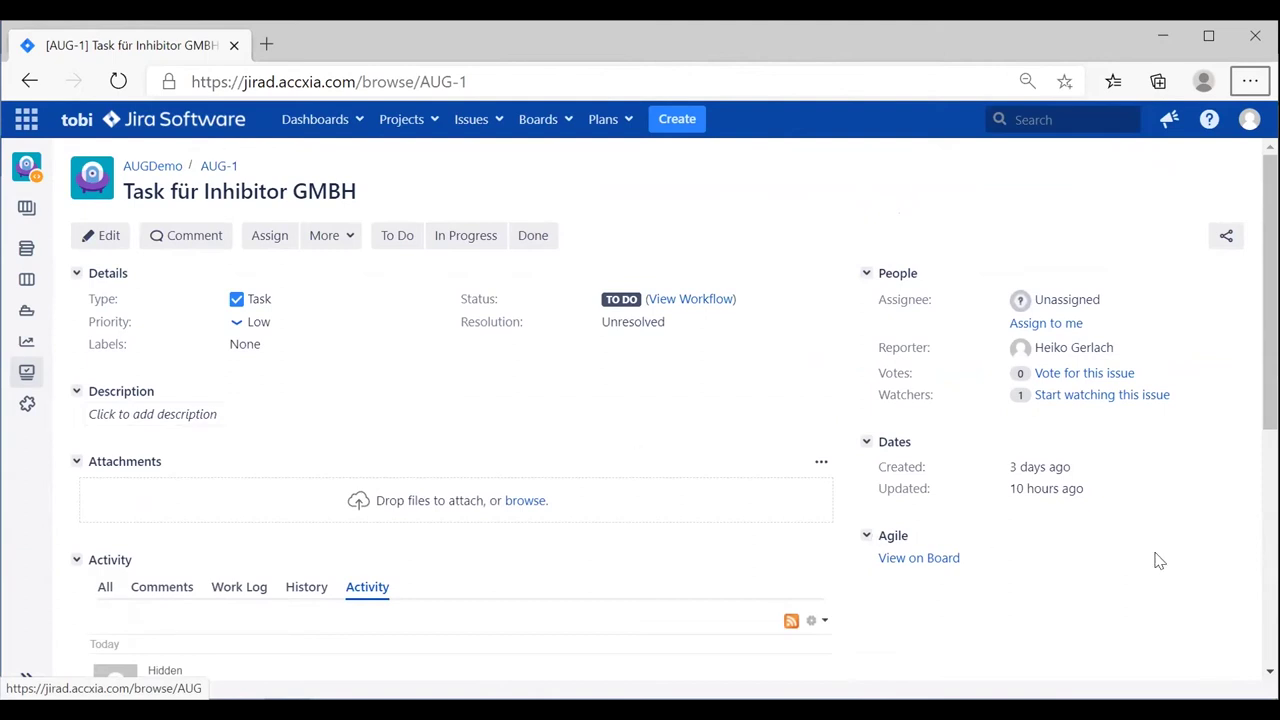
pyautogui.scroll(-2, 991, 571)
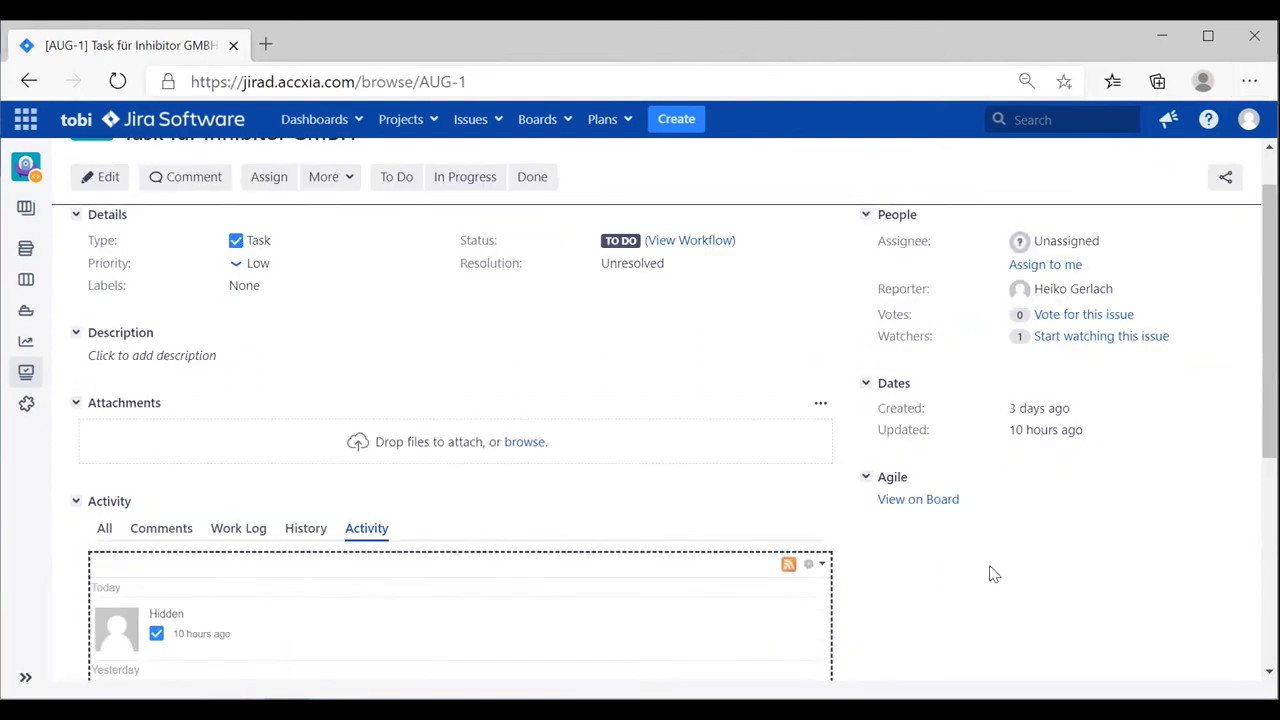
pyautogui.scroll(-1, 592, 530)
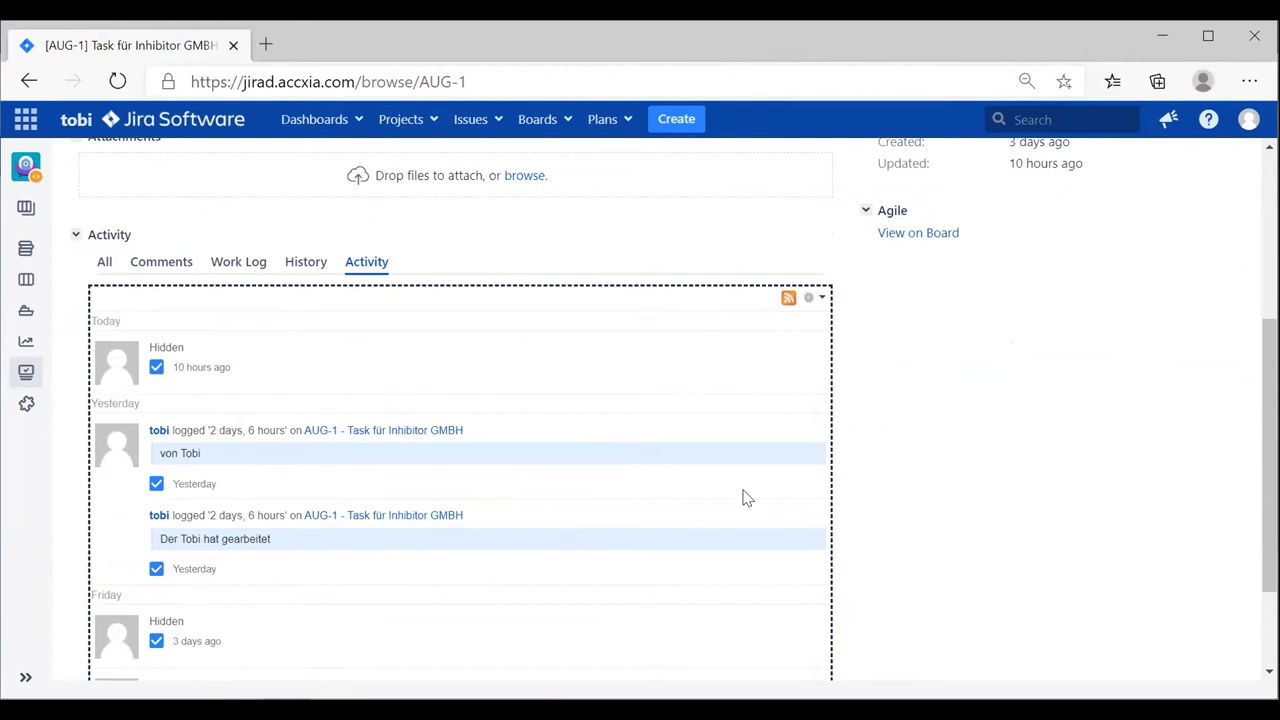